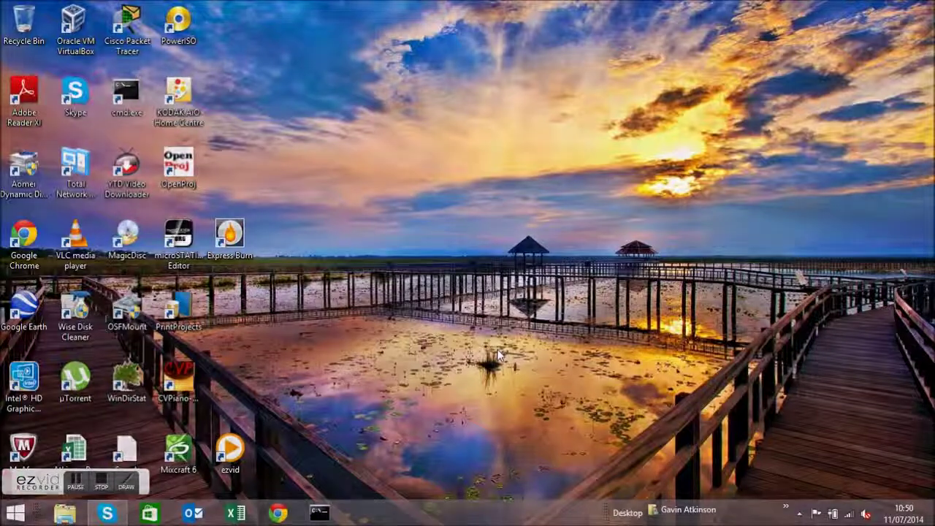
Search the computer for Oracle VM VirtualBox and launch it
key("super")
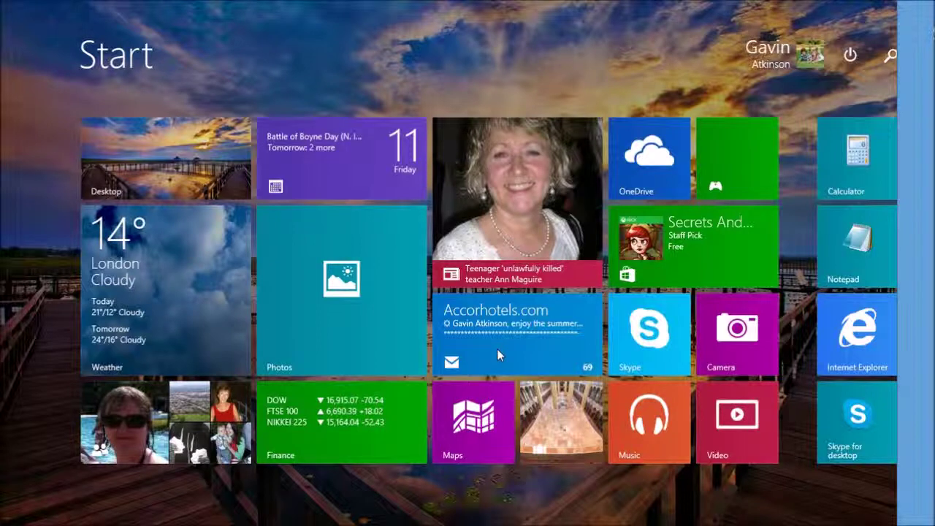
type("orac")
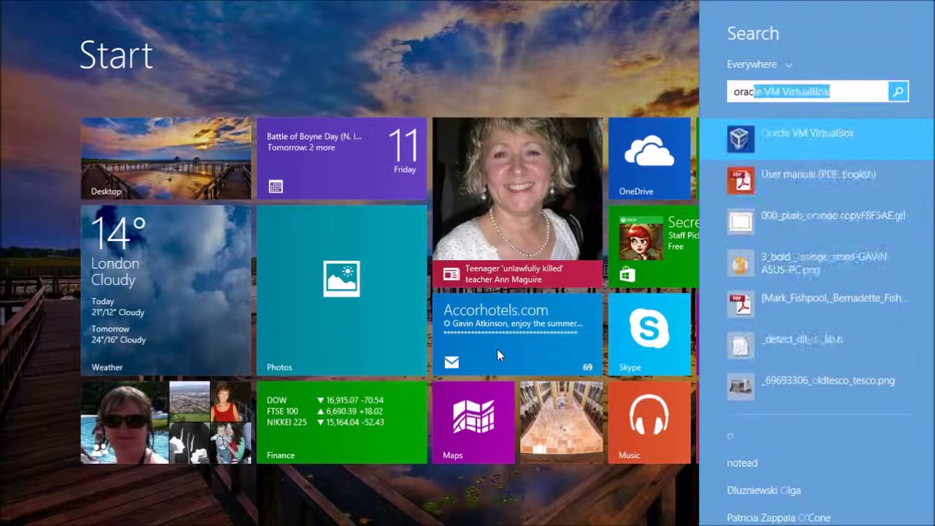
left_click(829, 142)
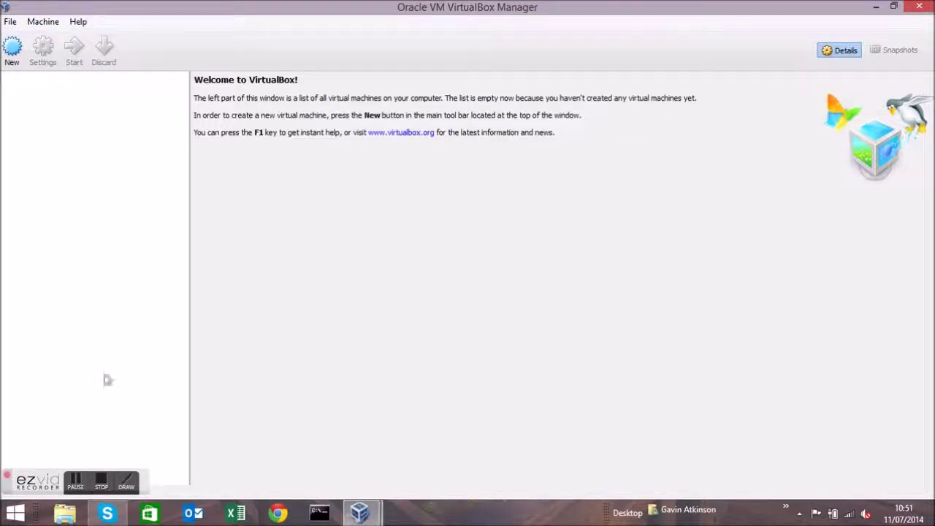
Begin a new virtual machine named "windows xp" with type Microsoft Windows and version Windows XP (32 bit)
left_click(14, 49)
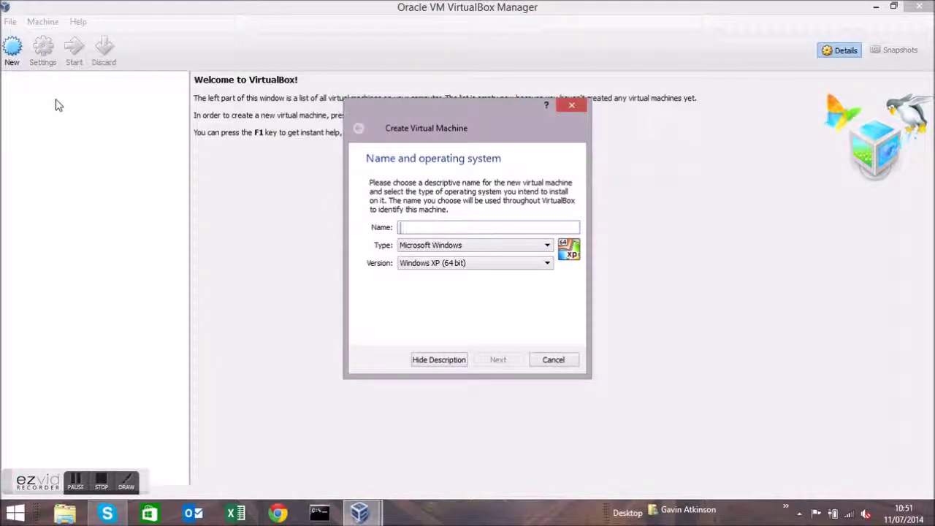
type("windows 7")
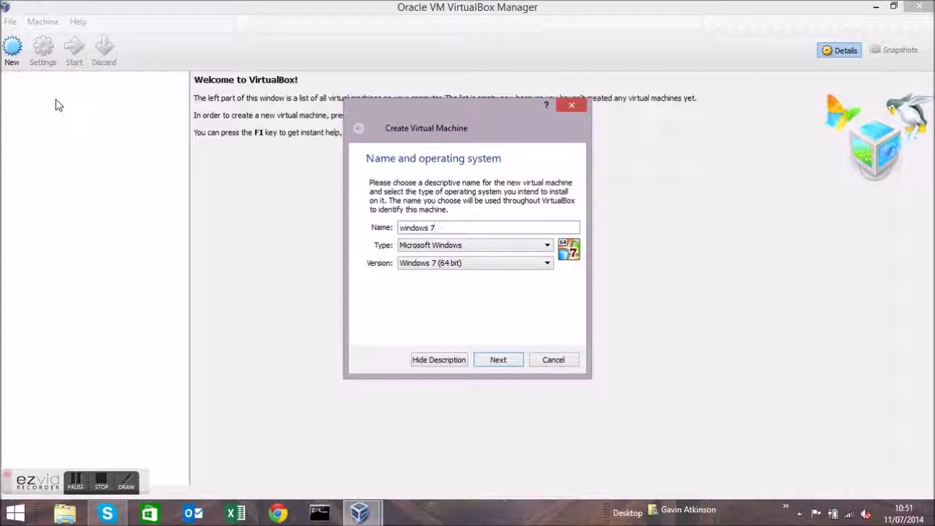
key("BackSpace")
type("8")
key("BackSpace")
type("xp")
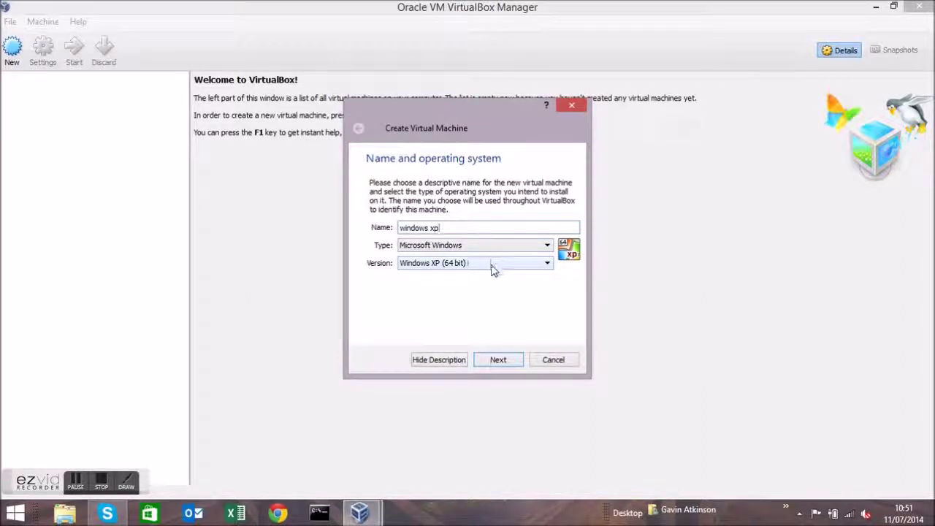
left_click(548, 265)
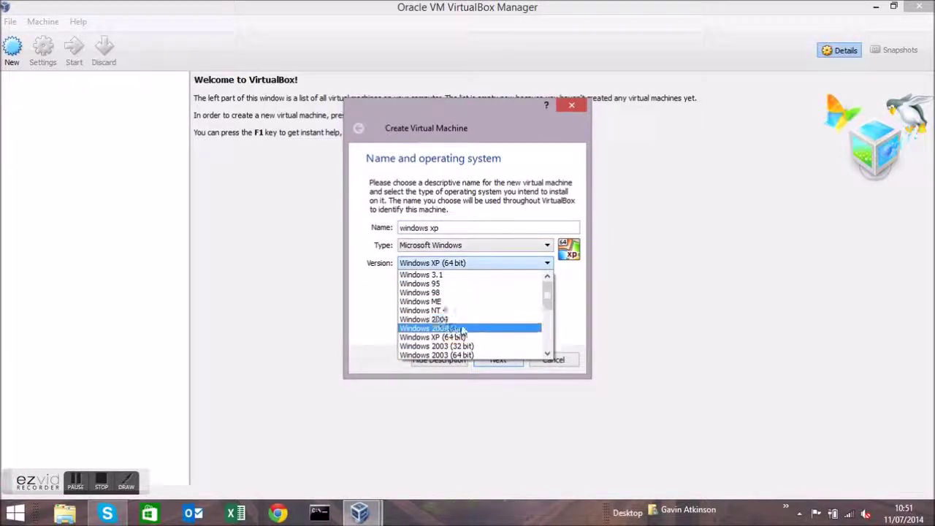
left_click(442, 328)
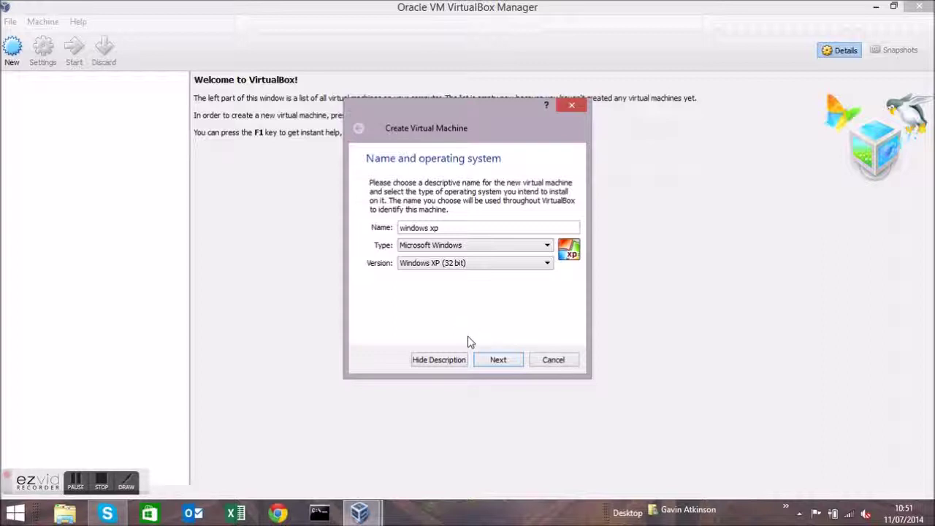
left_click(496, 360)
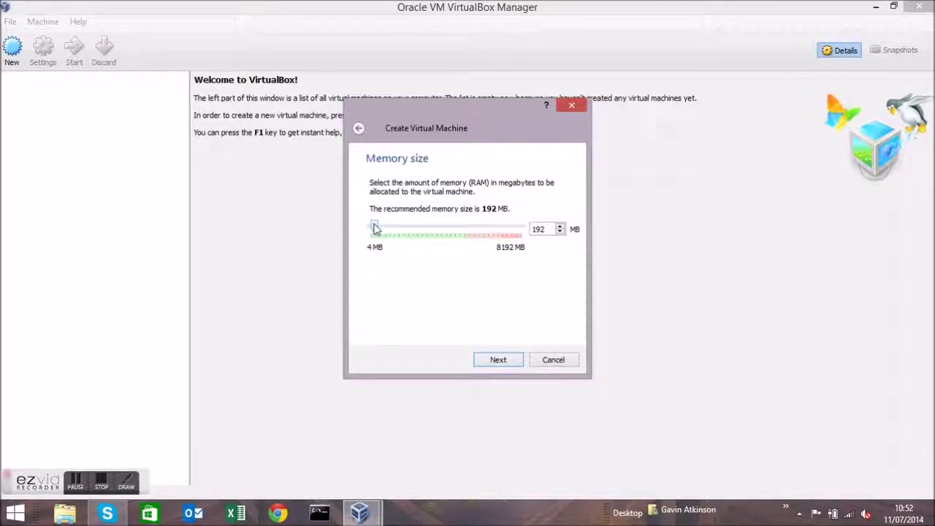
Allocate 599 MB of memory and create a dynamically allocated 10.00 GB VDI hard drive named "windows xp"
left_click_drag(375, 228, 382, 239)
left_click(496, 362)
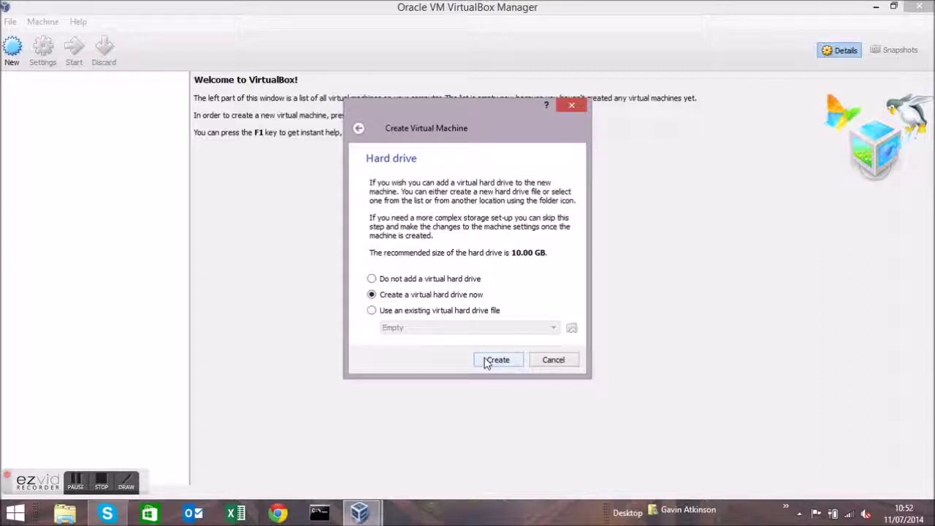
left_click(496, 360)
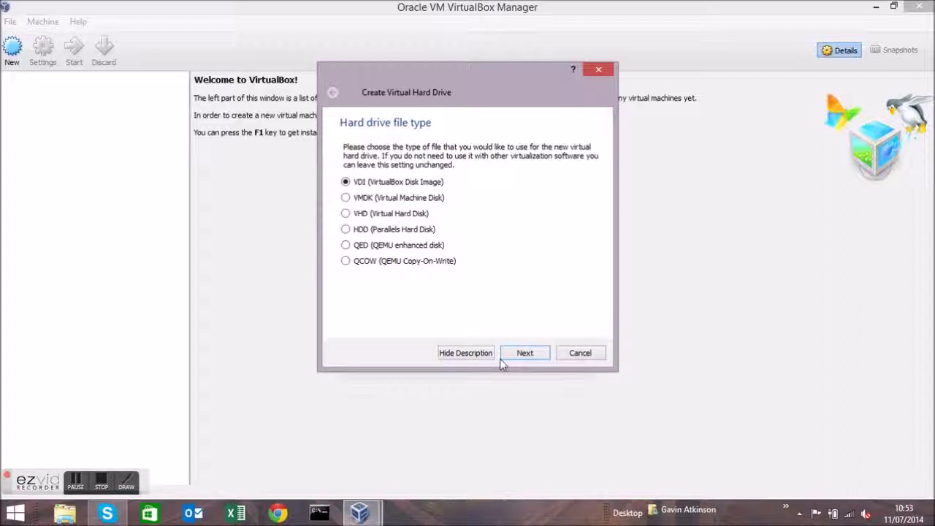
left_click(523, 353)
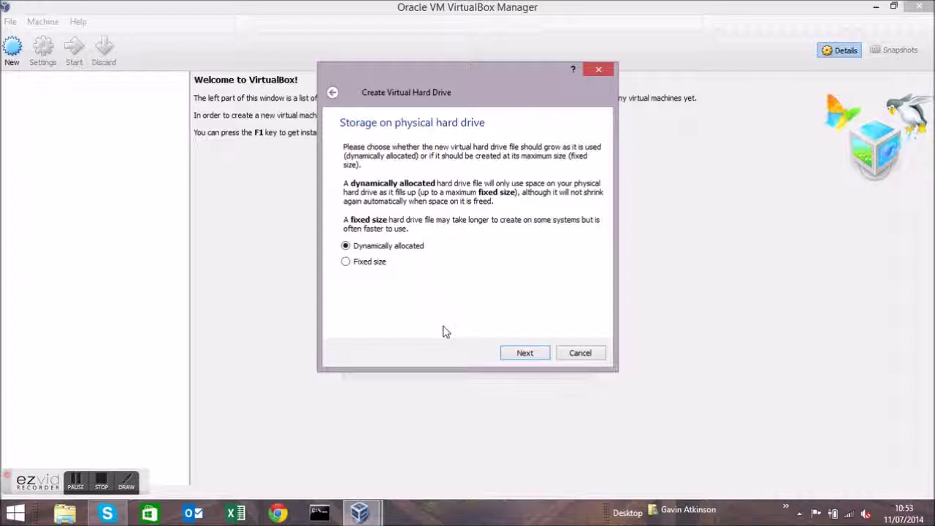
left_click(525, 353)
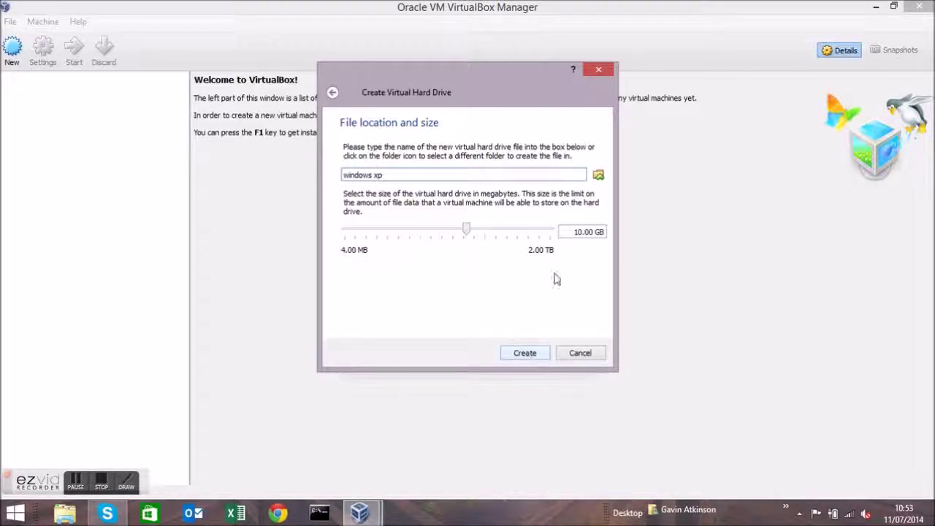
left_click(524, 354)
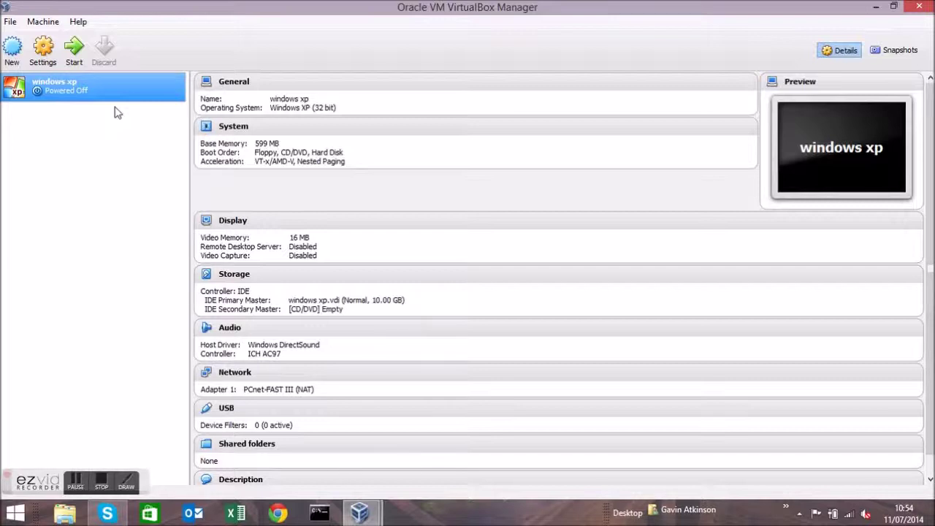
Try to boot the windows xp virtual machine from Host Drive 'E:' and power it off
left_click(75, 50)
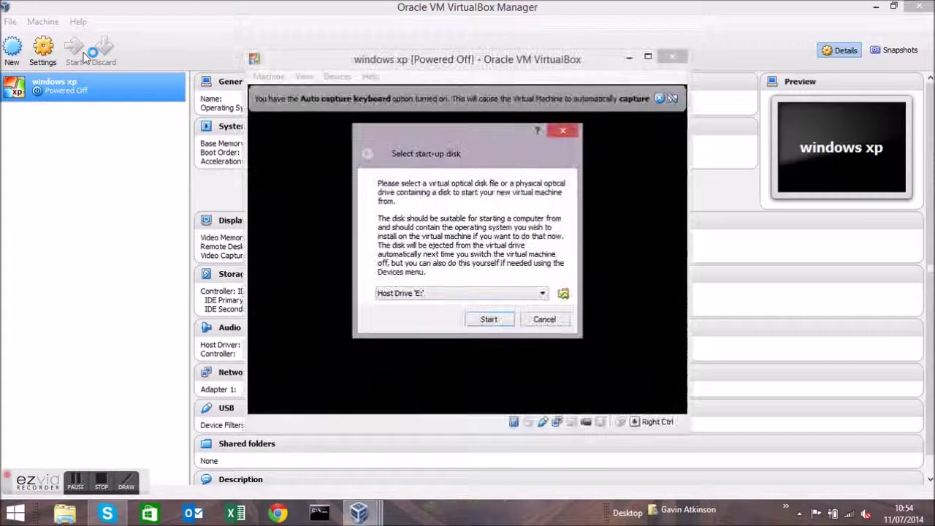
left_click(488, 319)
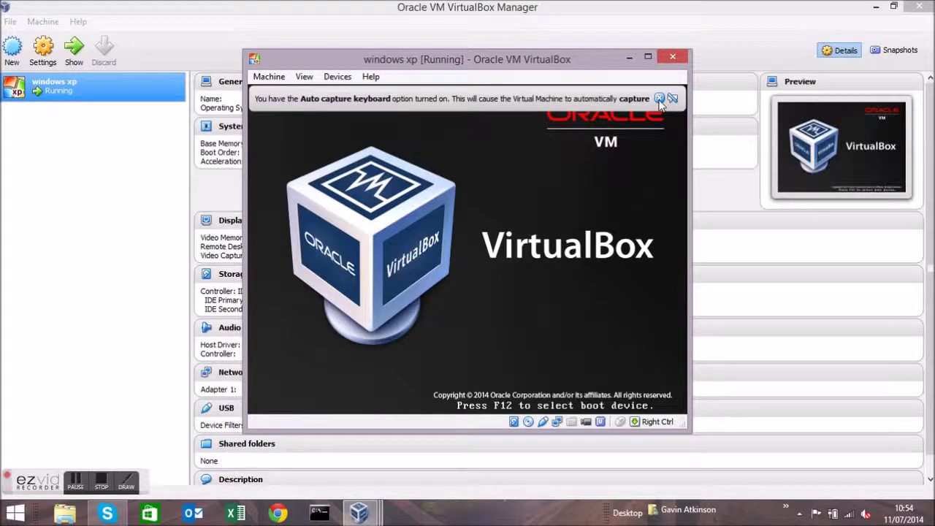
left_click(659, 98)
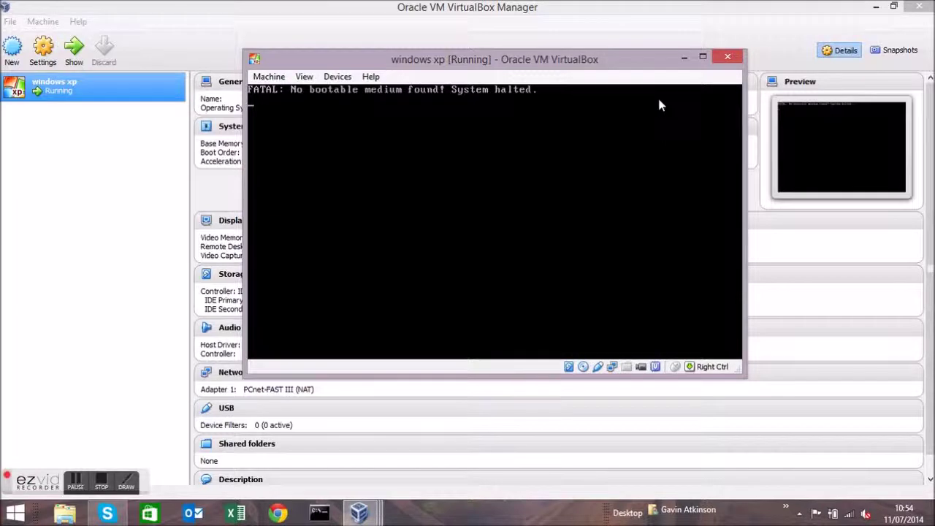
left_click(730, 59)
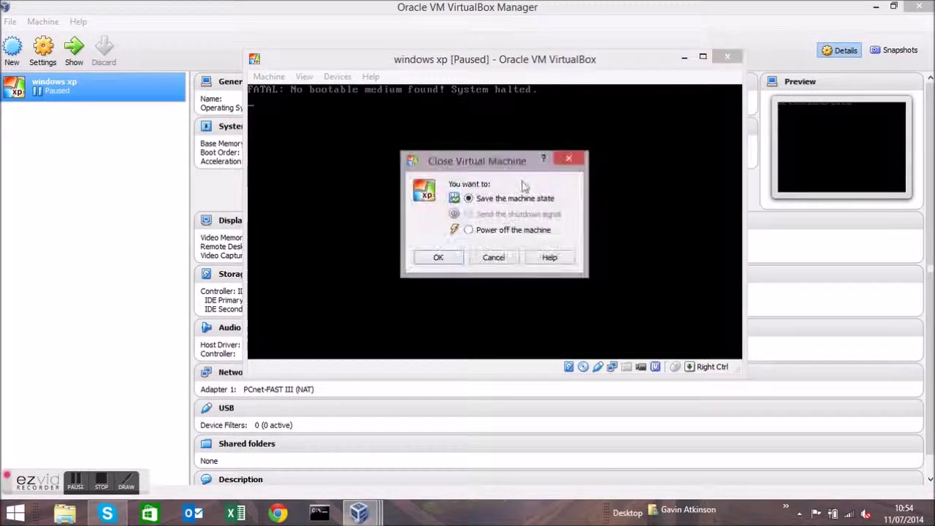
double_click(468, 230)
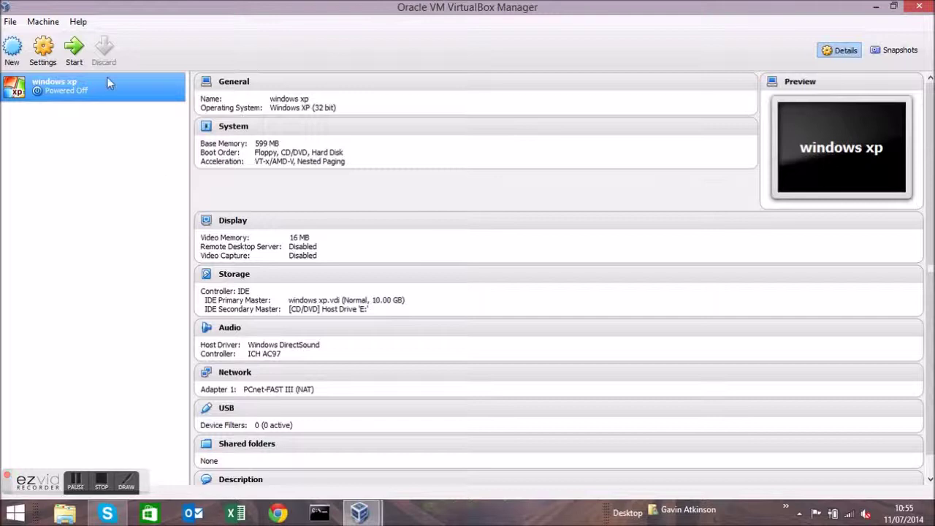
In the virtual machine's storage settings, replace Host Drive 'E:' with the WXPVOL_EN.iso disk image from the CollegeImages folder
left_click(46, 59)
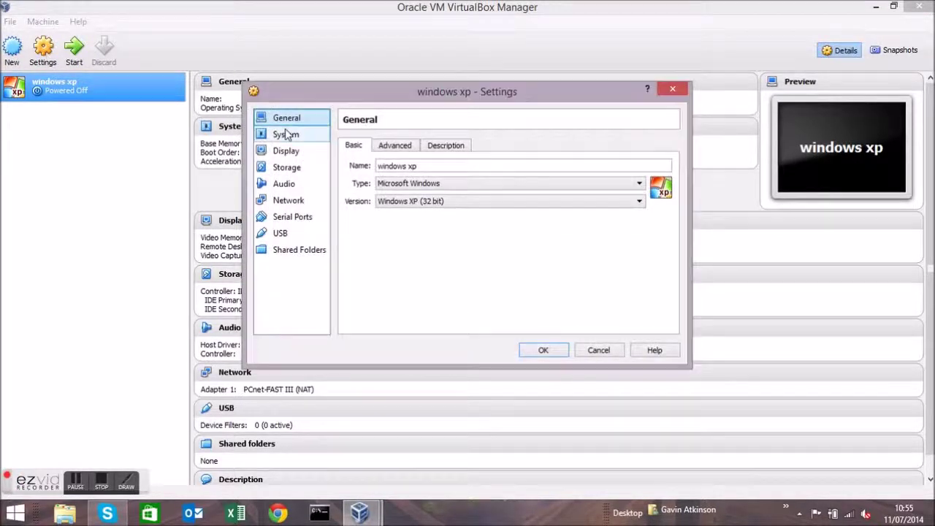
left_click(291, 168)
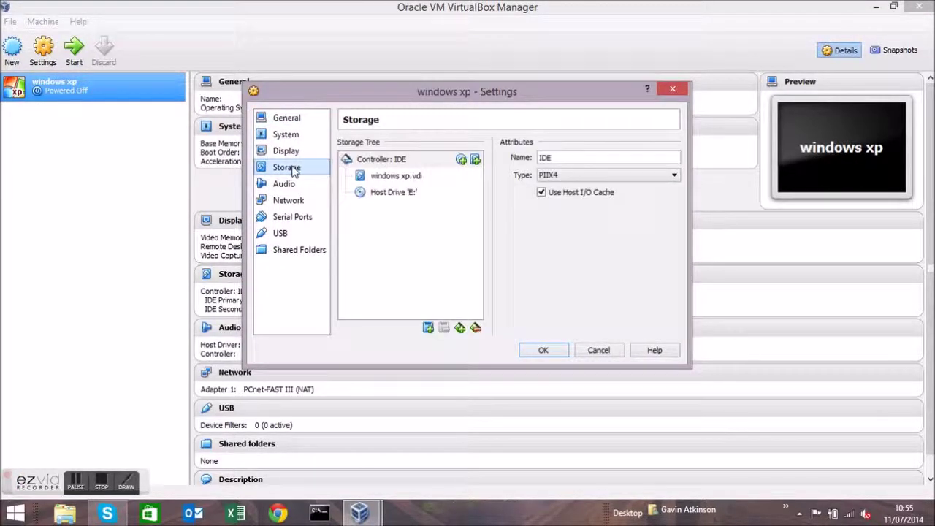
left_click(400, 196)
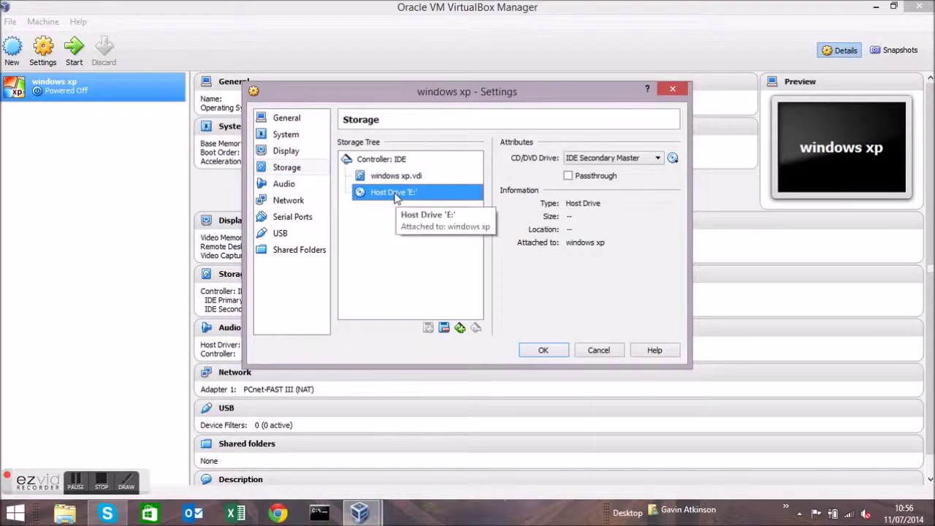
left_click(672, 160)
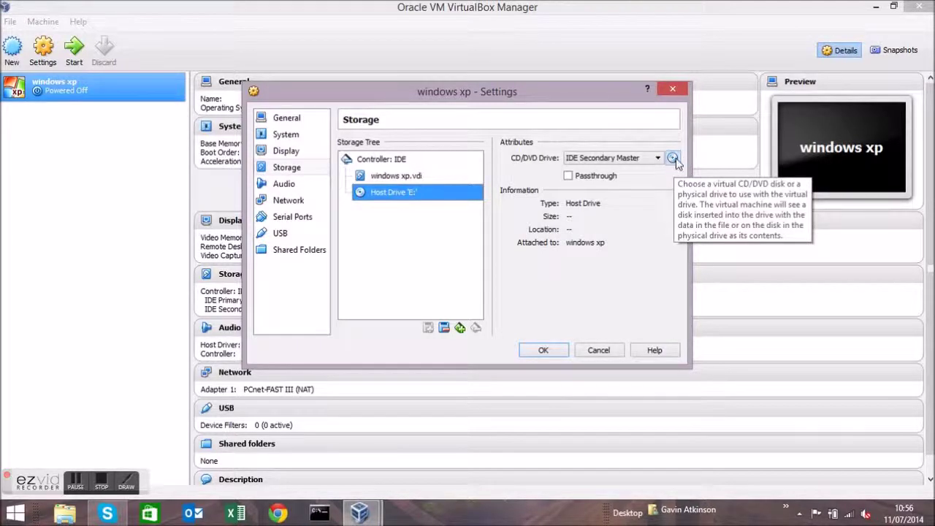
left_click(673, 159)
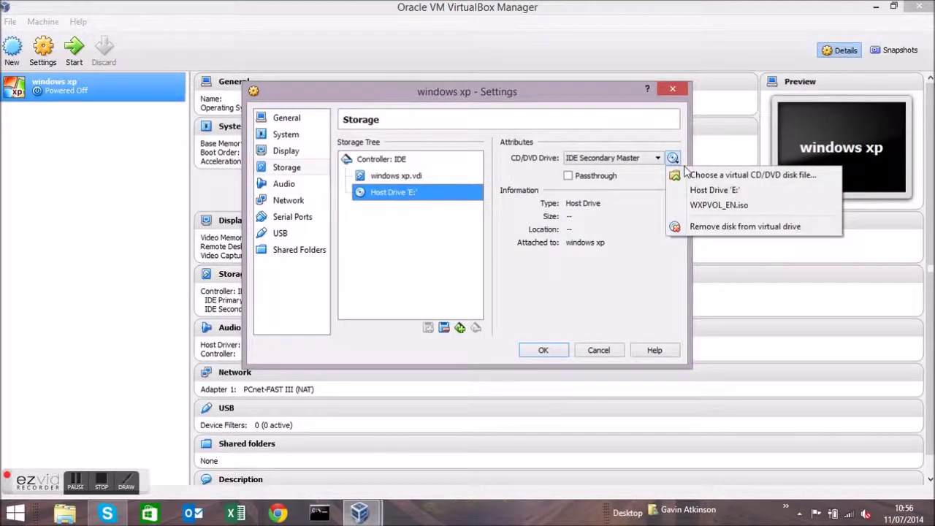
left_click(752, 175)
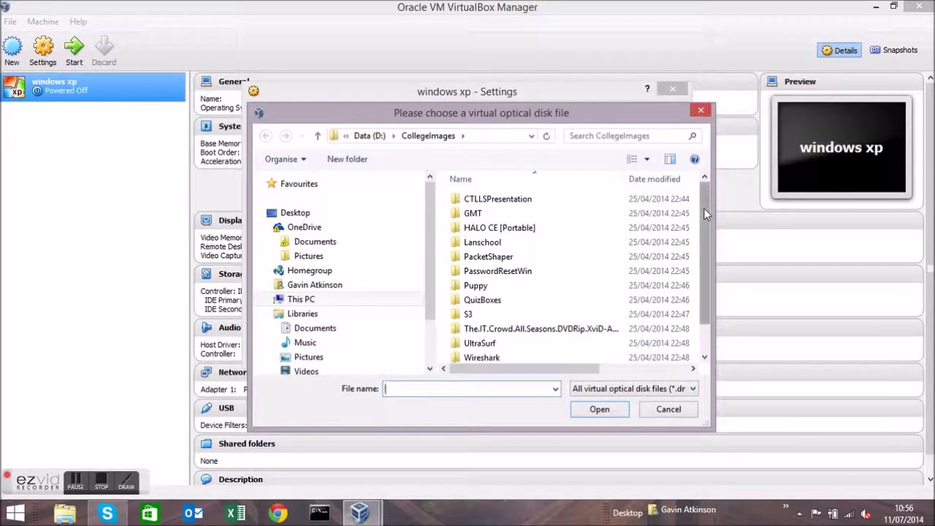
left_click_drag(707, 205, 703, 276)
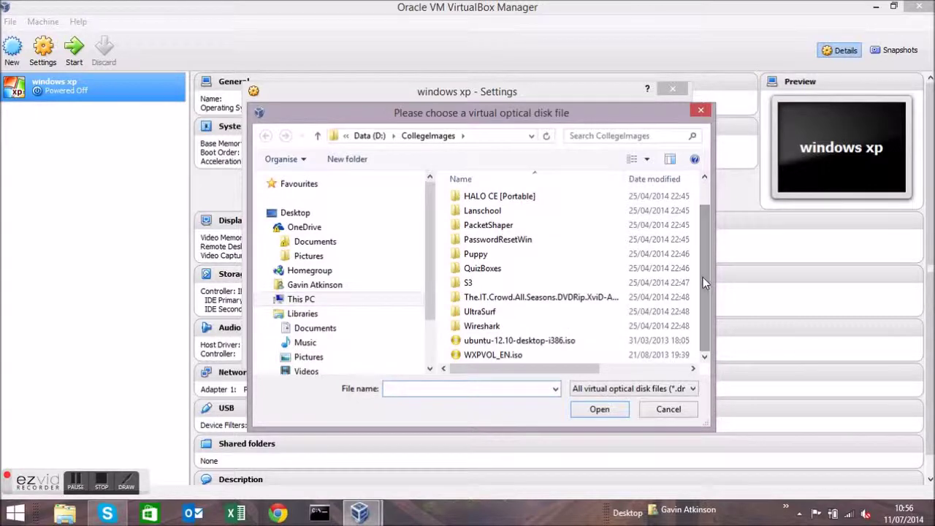
double_click(494, 358)
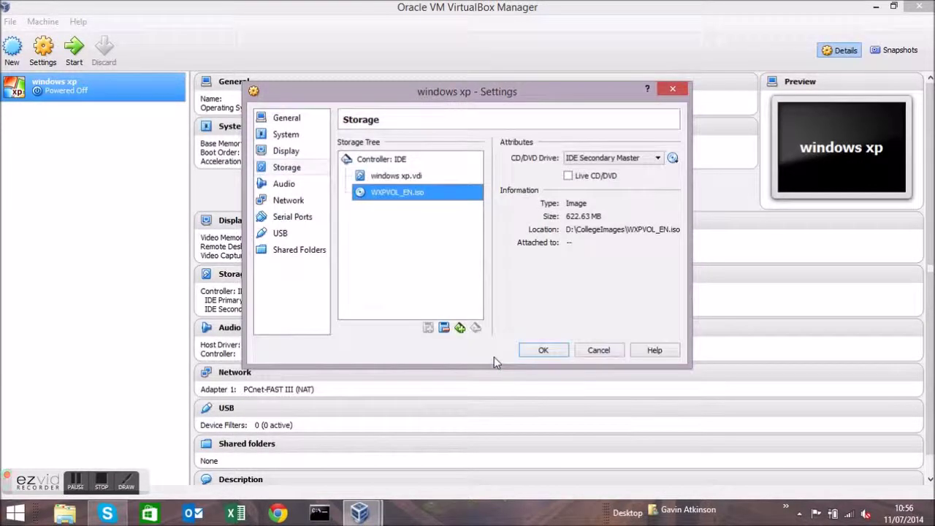
Choose WXPVOL_EN.iso again as the disk file for the IDE Secondary Master drive and save the settings
left_click(672, 158)
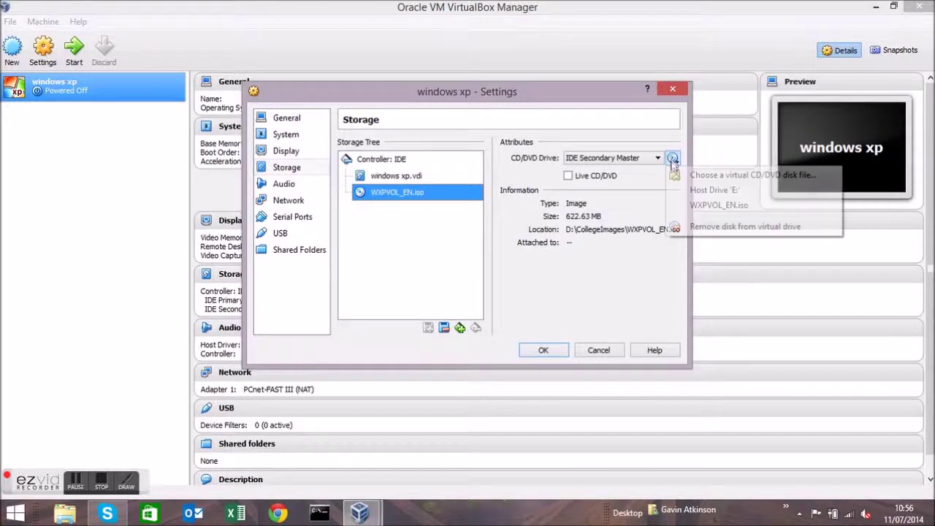
left_click(690, 176)
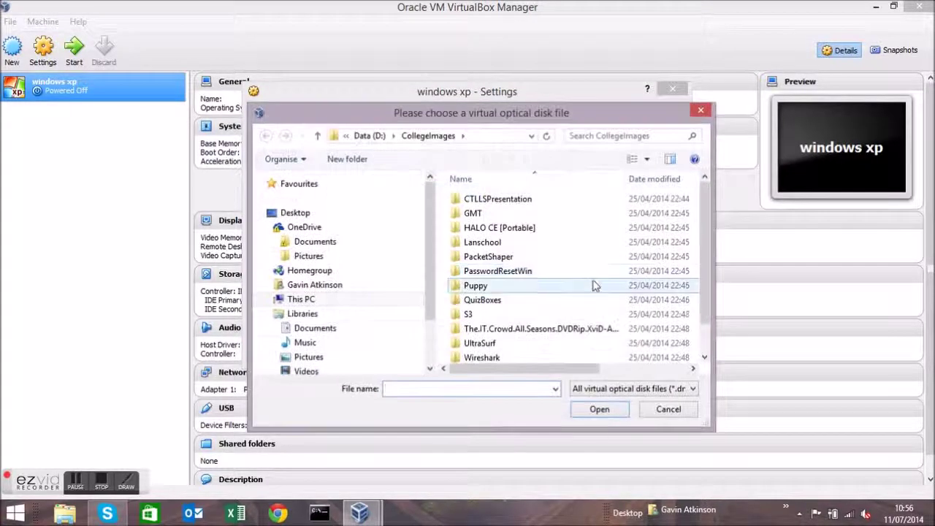
scroll(703, 262, "down", 1)
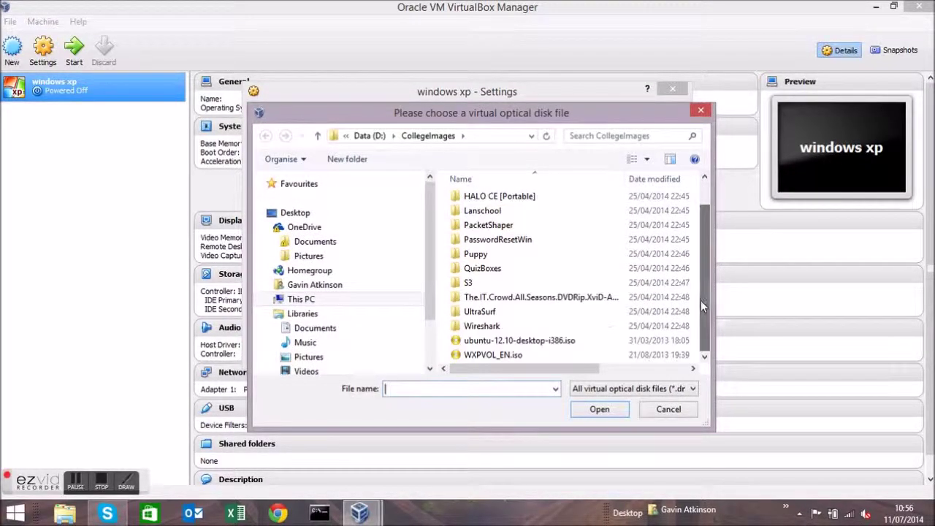
left_click(490, 355)
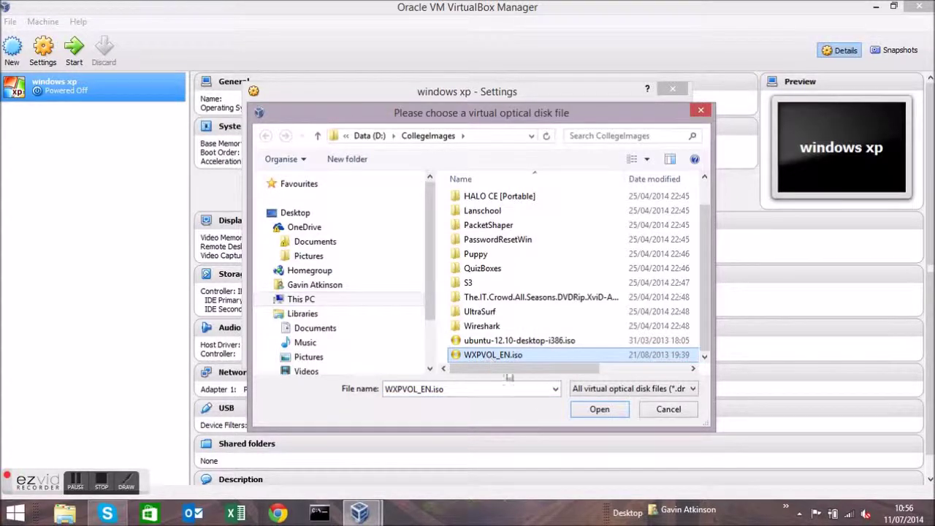
left_click(584, 409)
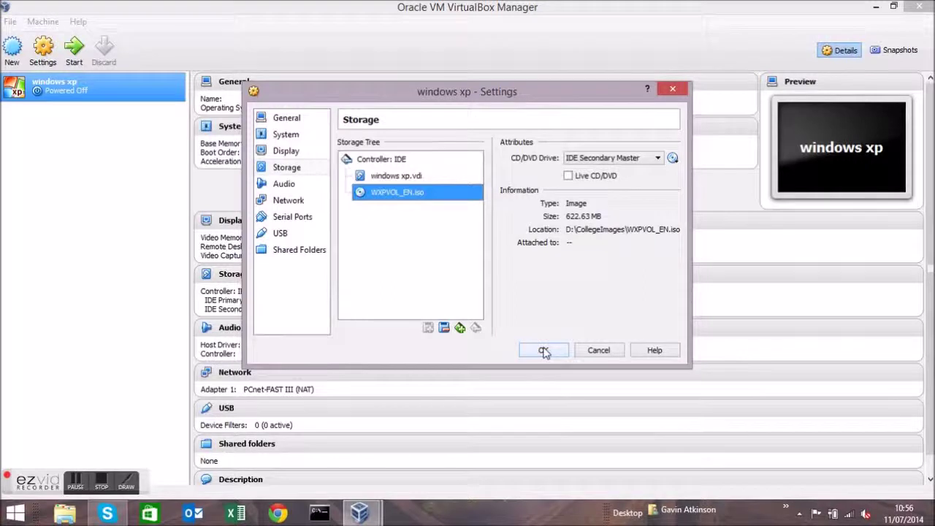
left_click(544, 351)
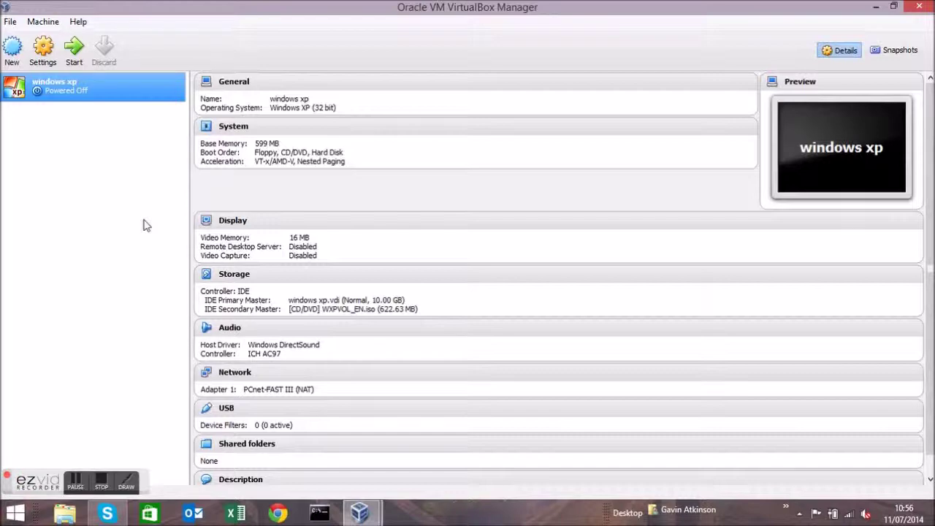
Start the virtual machine and install Windows XP on the unpartitioned space, formatting it with the NTFS file system (Quick)
left_click(74, 48)
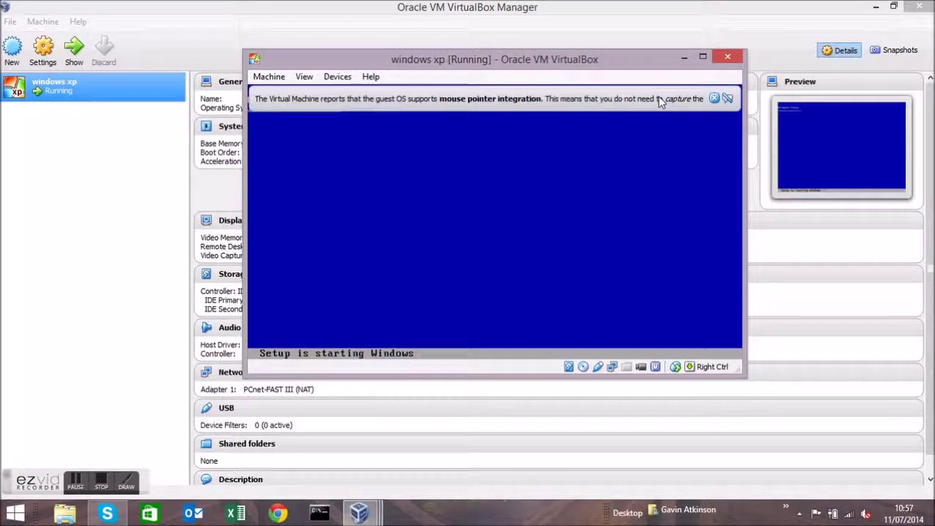
left_click(713, 98)
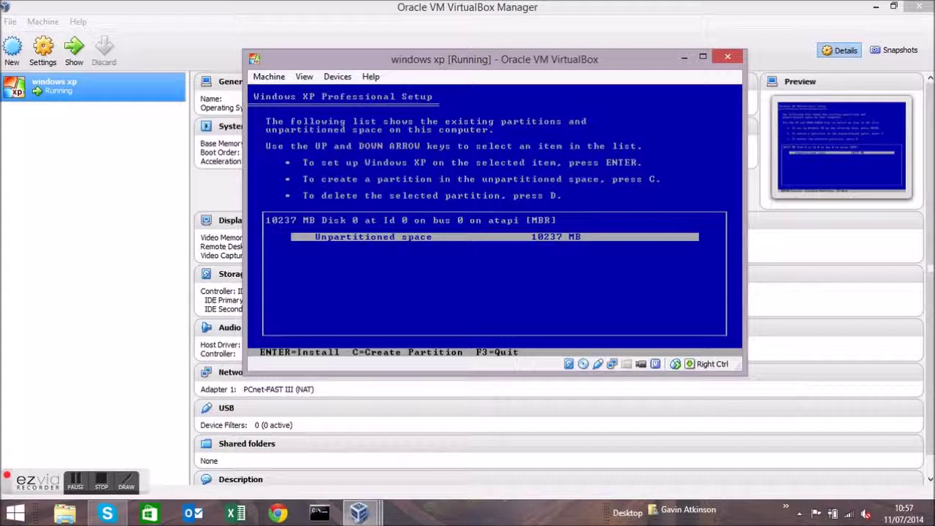
key("Return")
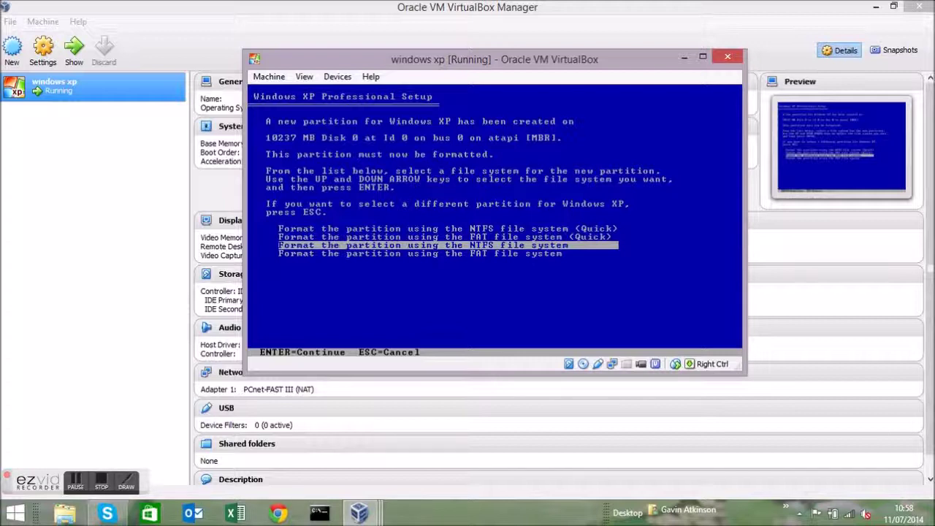
key("Up")
key("Up")
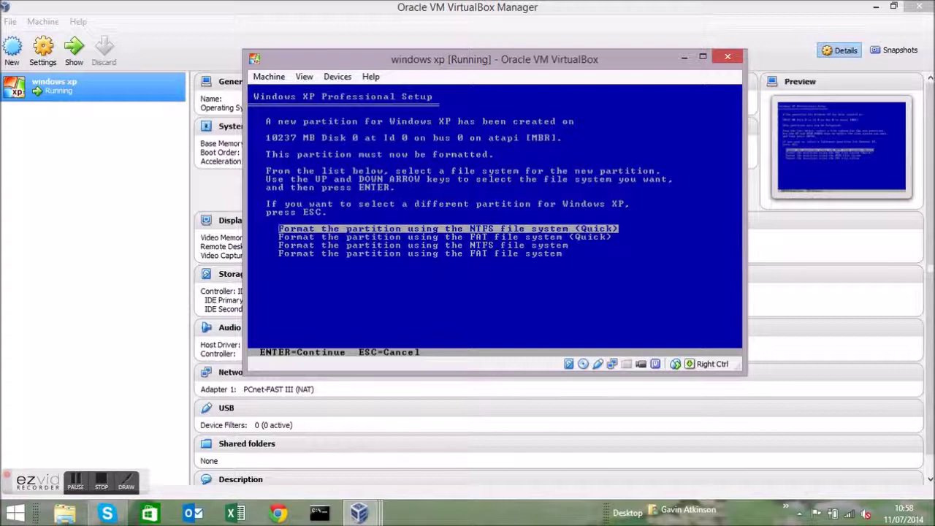
key("Return")
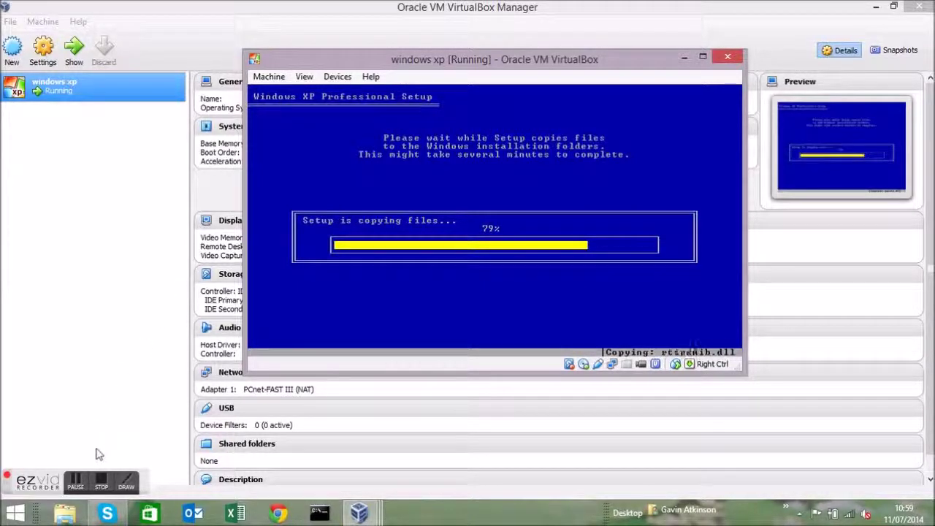
left_click(103, 479)
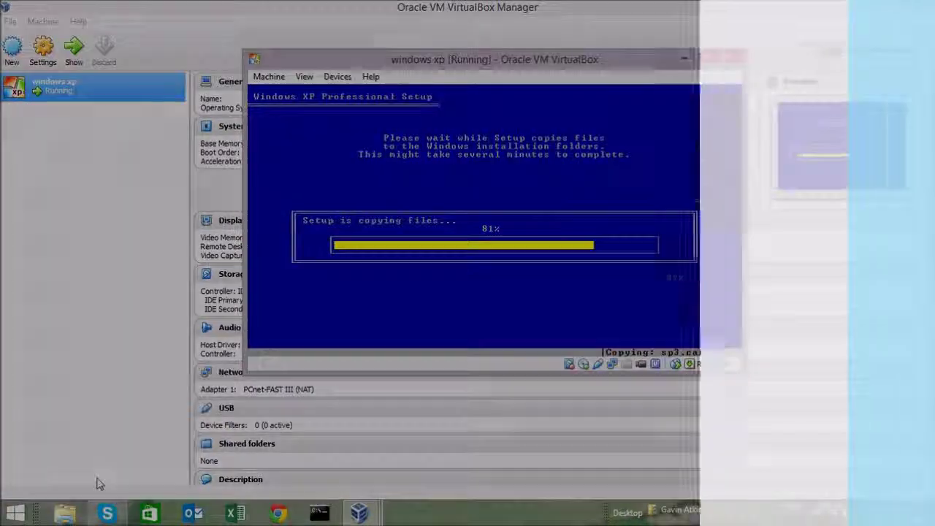